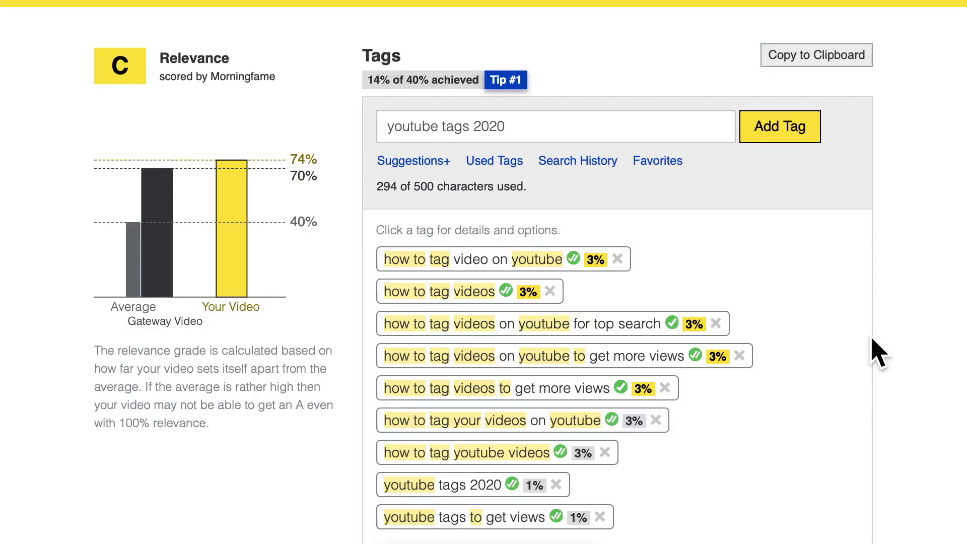
From Suggestions+, add the target term, its 2020 variant and 'how to properly tag youtube videos' as tags.
scroll(848, 302, "up", 15)
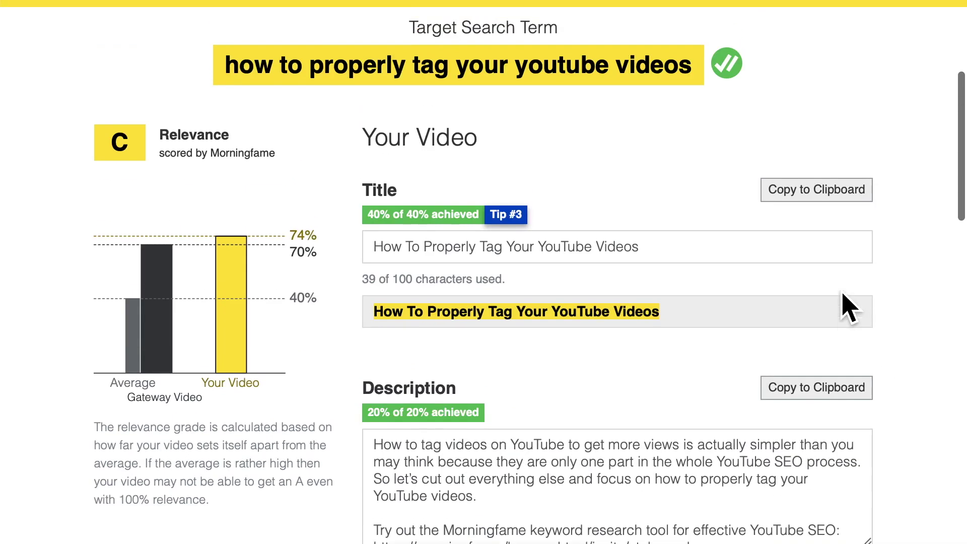
scroll(848, 305, "up", 1)
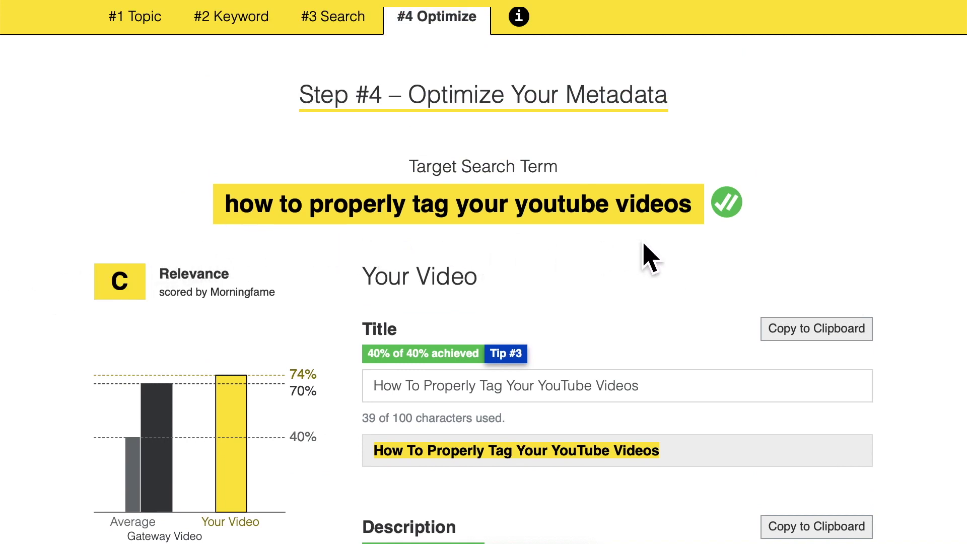
scroll(952, 377, "down", 12)
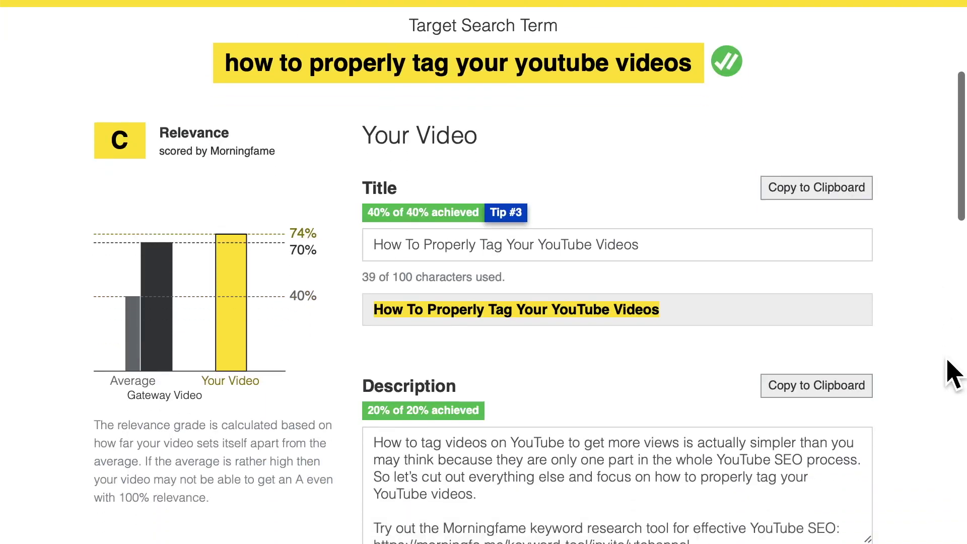
scroll(952, 373, "down", 5)
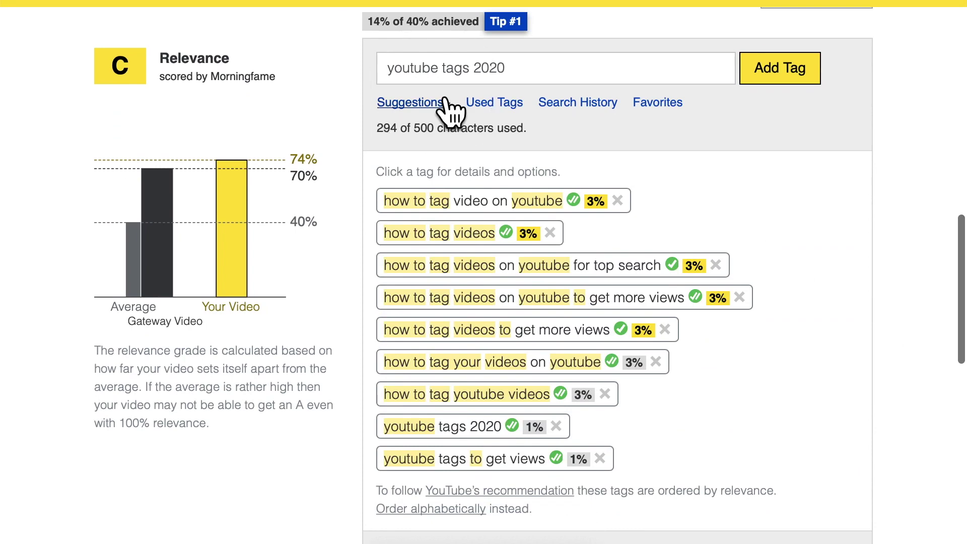
left_click(446, 103)
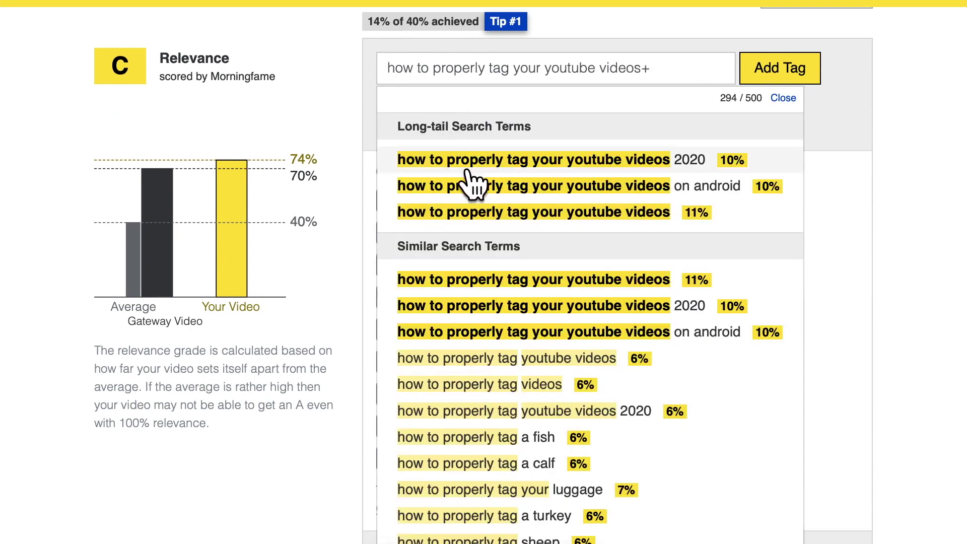
left_click(456, 212)
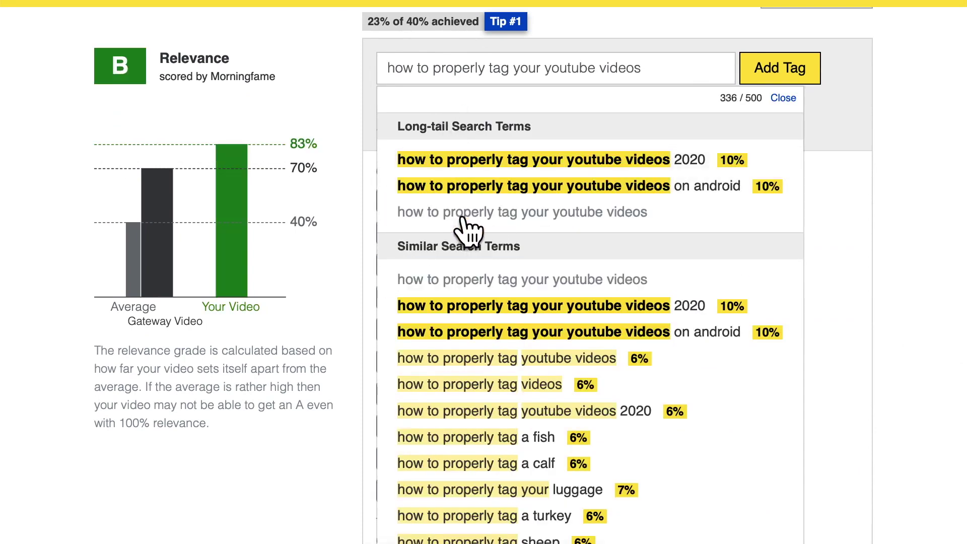
left_click(487, 160)
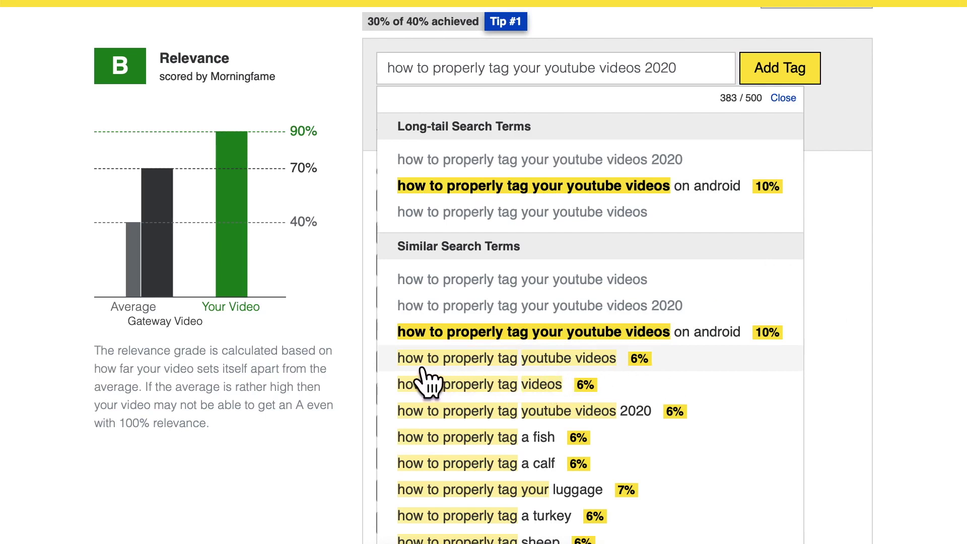
left_click(568, 379)
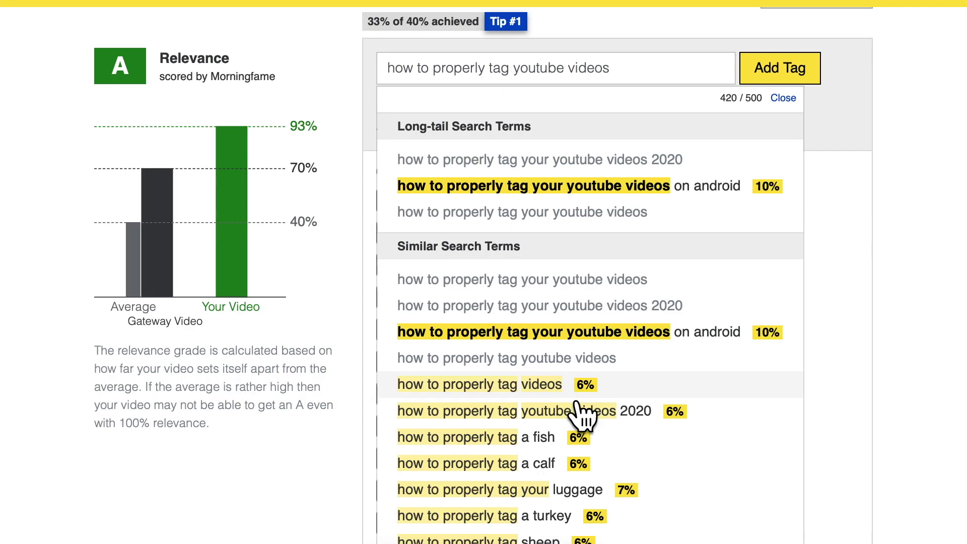
left_click(884, 301)
scroll(828, 373, "down", 3)
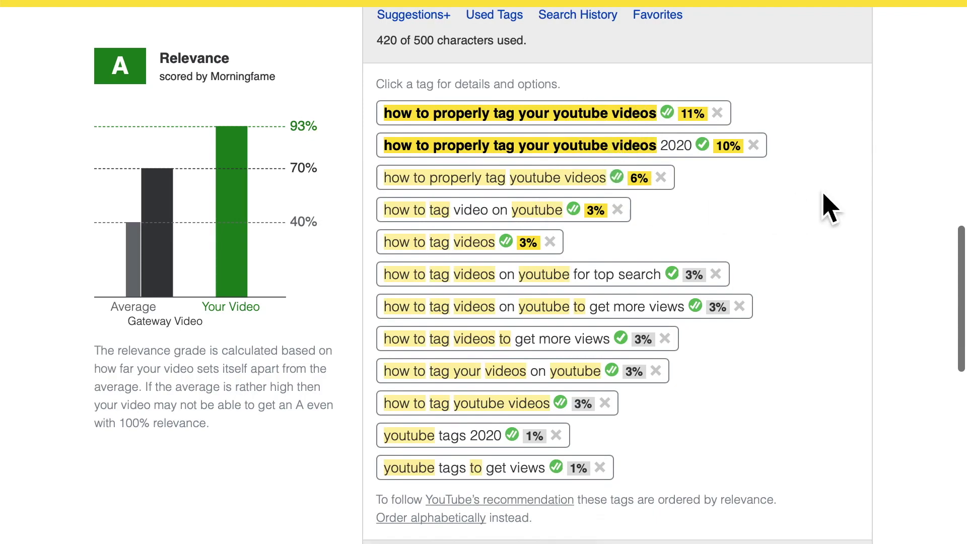
Scroll through the Step #4 page to view the search results for 'how to properly tag your youtube videos'.
scroll(830, 206, "up", 20)
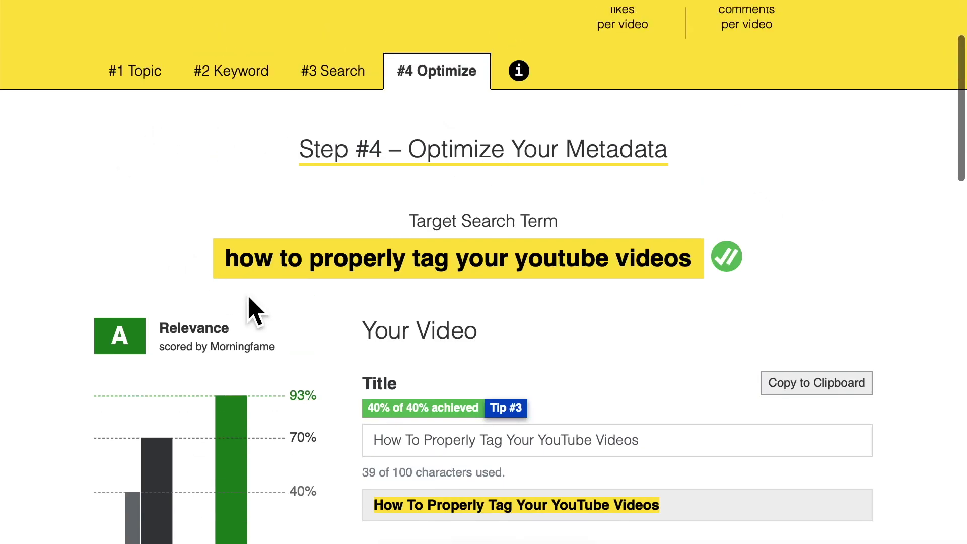
scroll(943, 352, "down", 15)
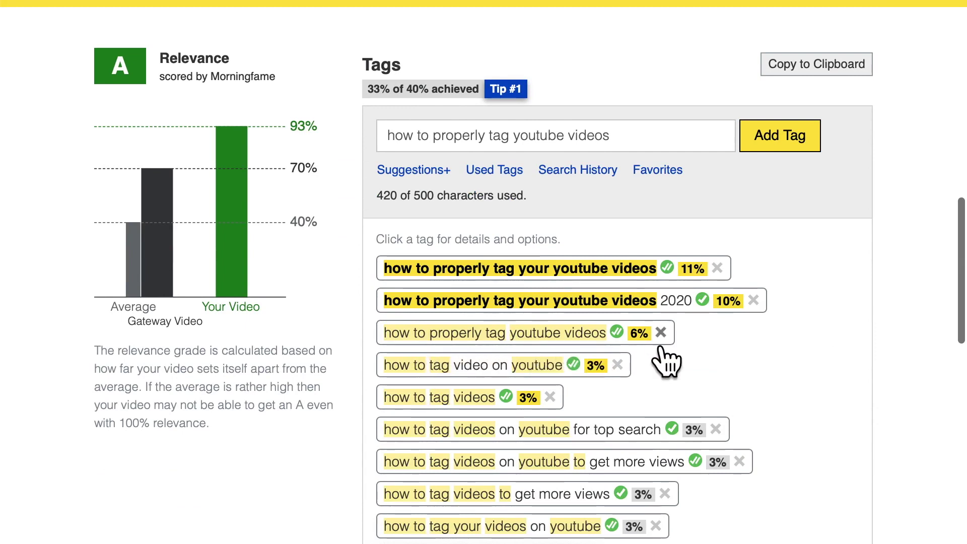
scroll(788, 381, "down", 3)
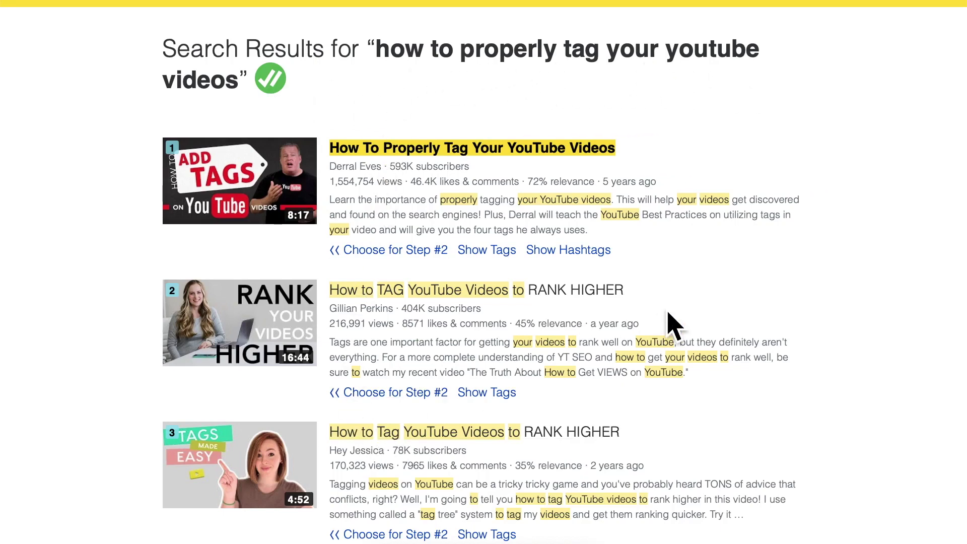
Reveal and review the tags used by the second search result.
scroll(622, 295, "down", 1)
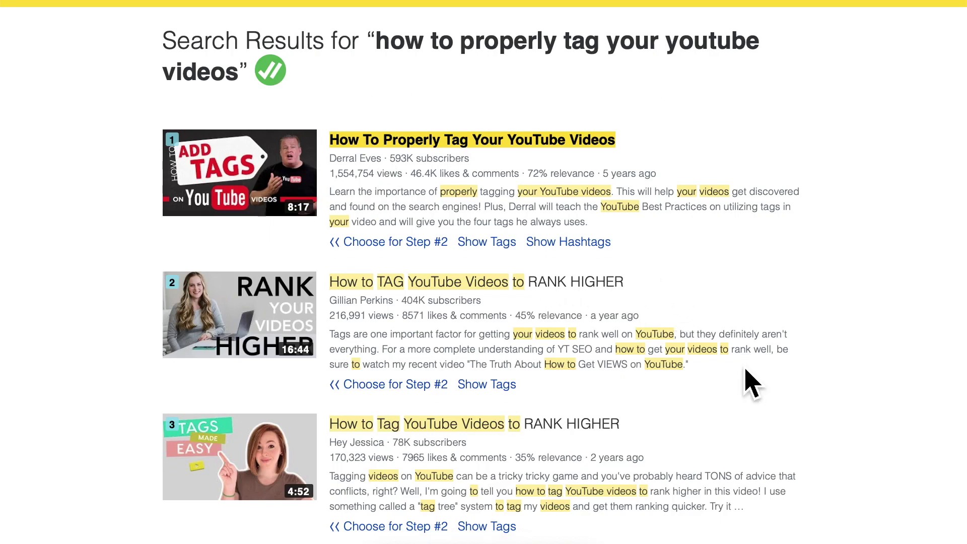
left_click(509, 387)
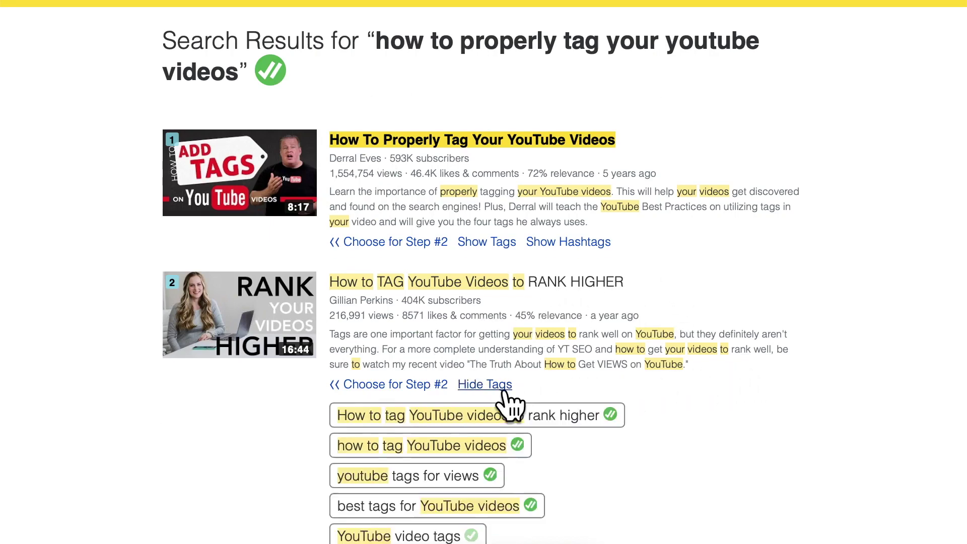
scroll(673, 420, "down", 5)
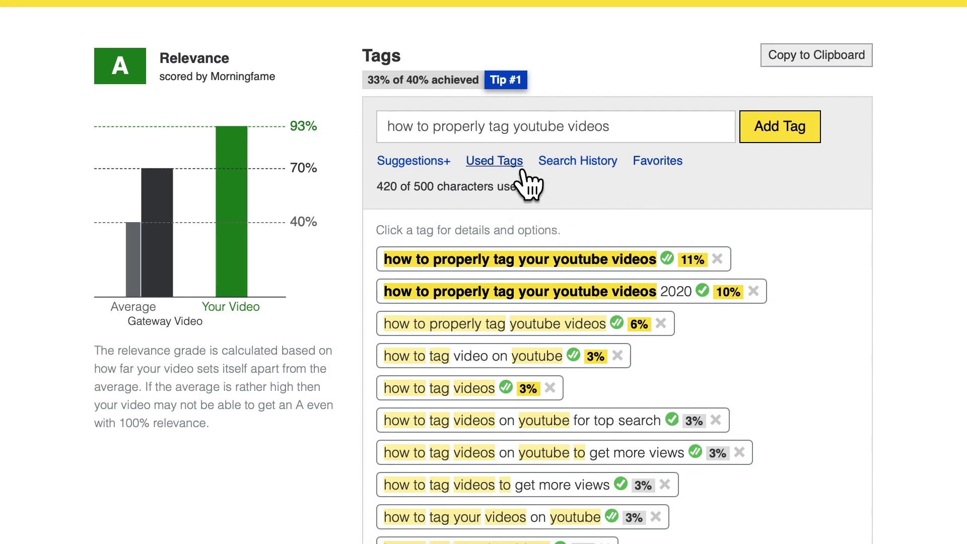
From Used Tags, add 'youtube tags', 'how to tag youtube videos to get more views' and '…to rank higher'.
left_click(494, 161)
scroll(807, 301, "down", 3)
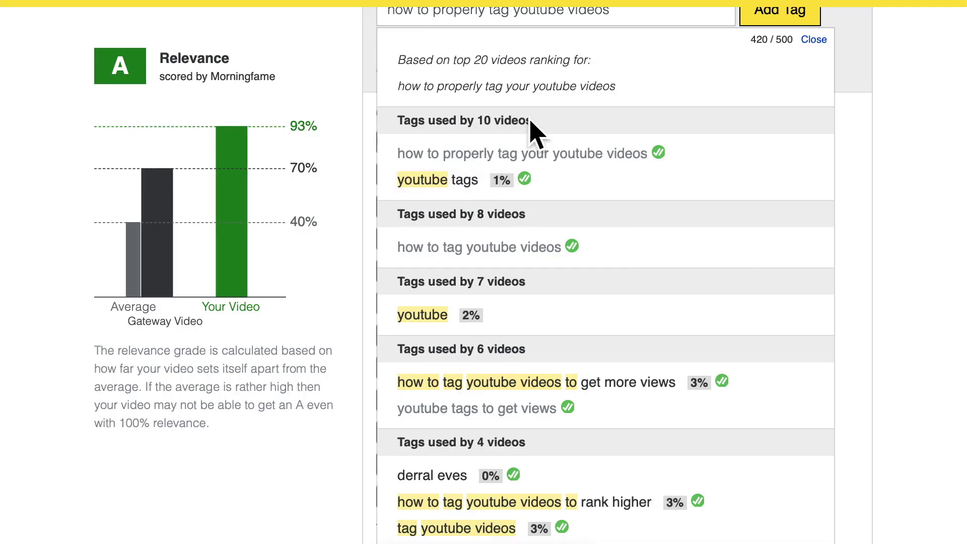
left_click(472, 187)
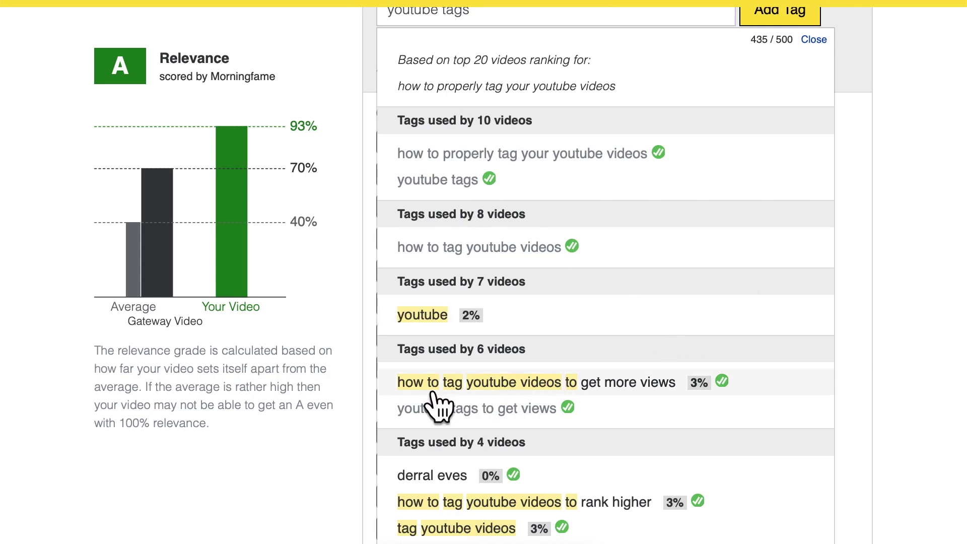
left_click(636, 392)
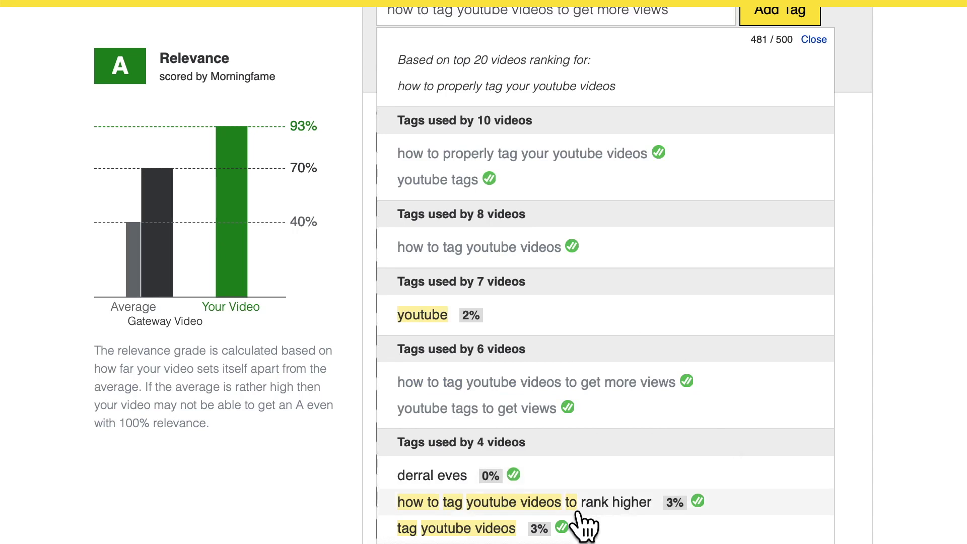
left_click(655, 514)
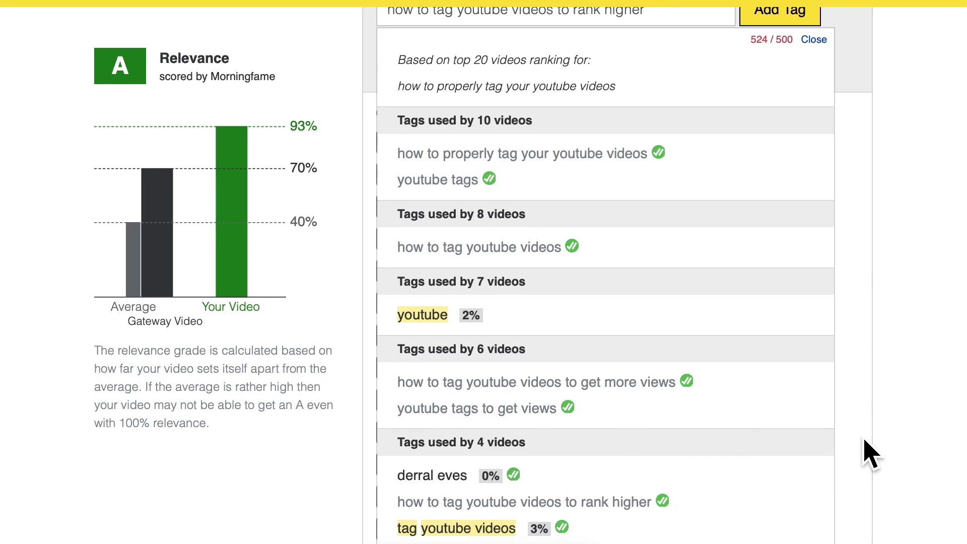
left_click(869, 453)
scroll(863, 453, "down", 2)
scroll(863, 453, "up", 2)
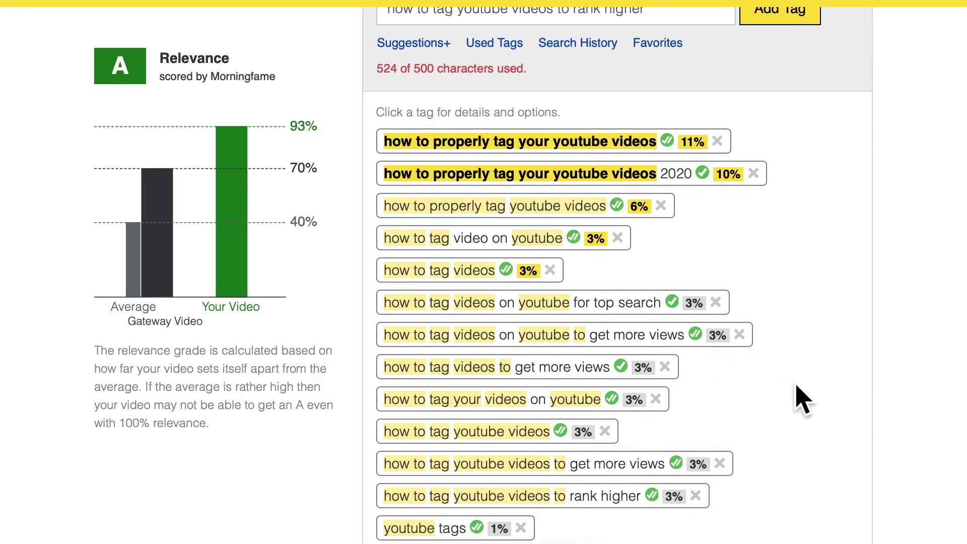
Delete the 'youtube tags 2020' and 'how to tag youtube videos to rank higher' tags to reach 461/500 characters.
scroll(801, 398, "down", 2)
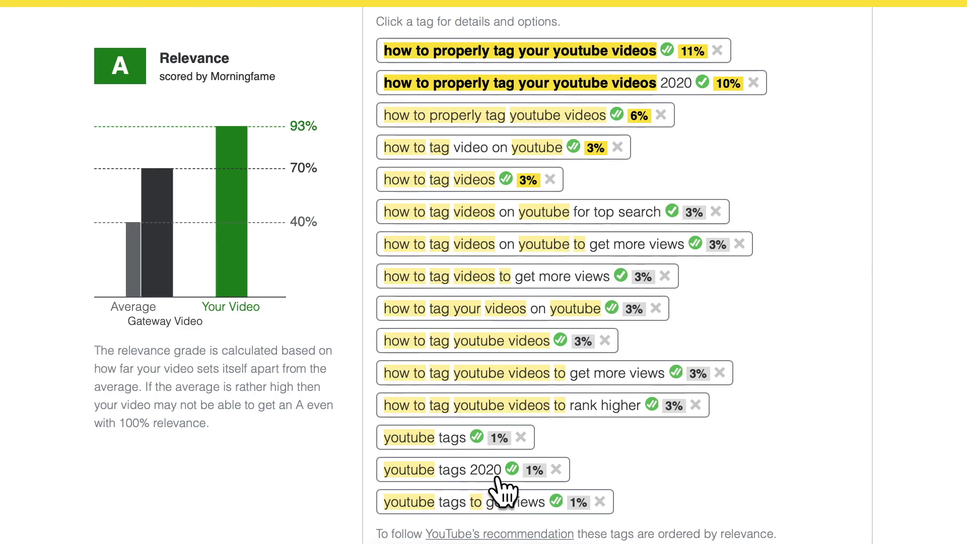
left_click(569, 474)
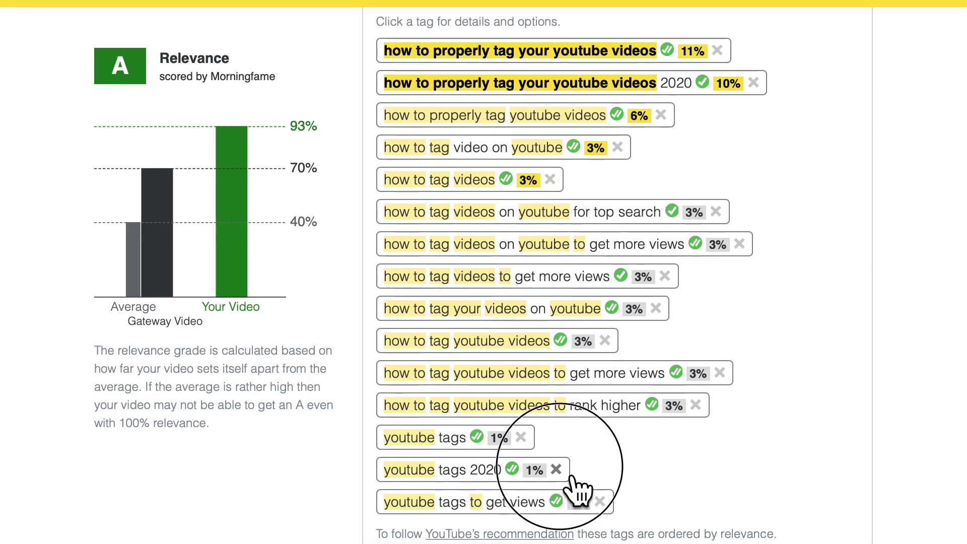
scroll(734, 464, "up", 1)
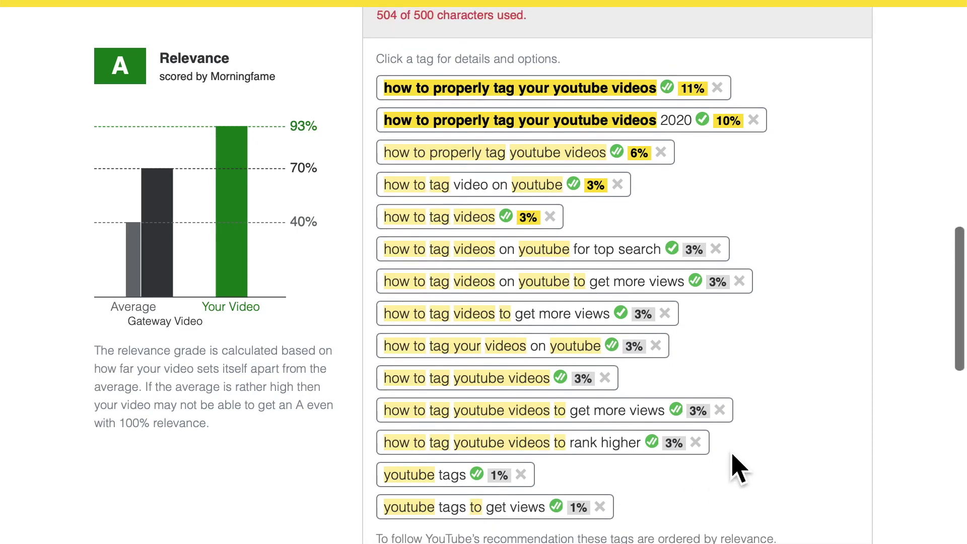
scroll(741, 470, "up", 1)
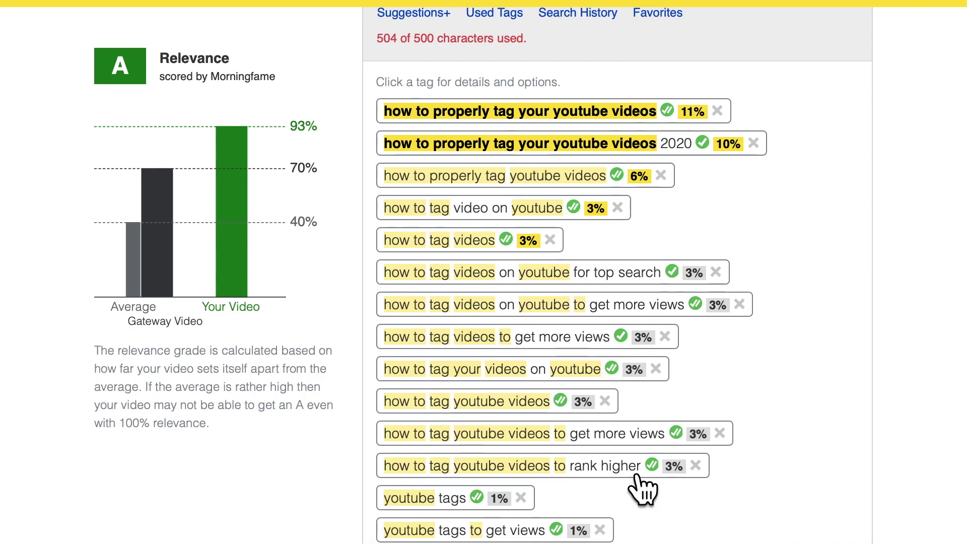
left_click(696, 465)
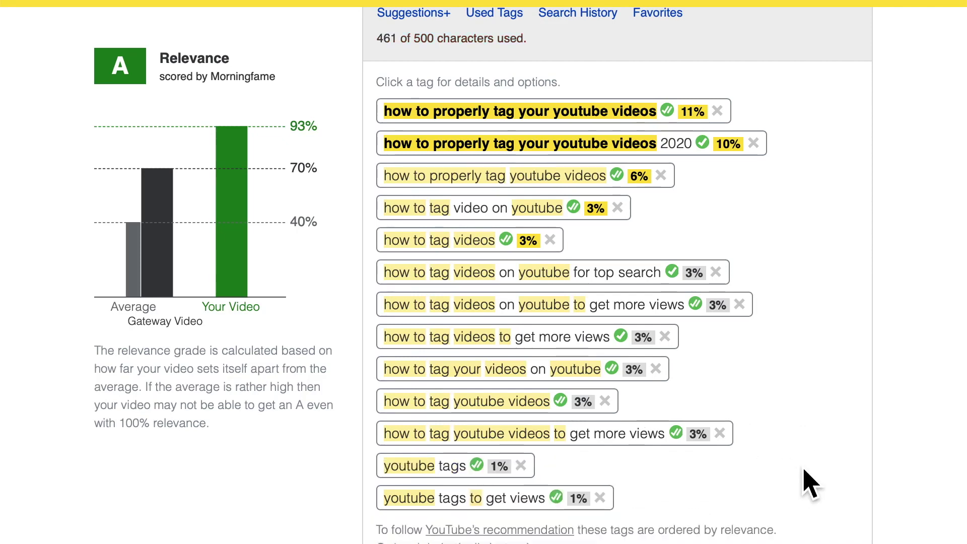
scroll(803, 482, "up", 2)
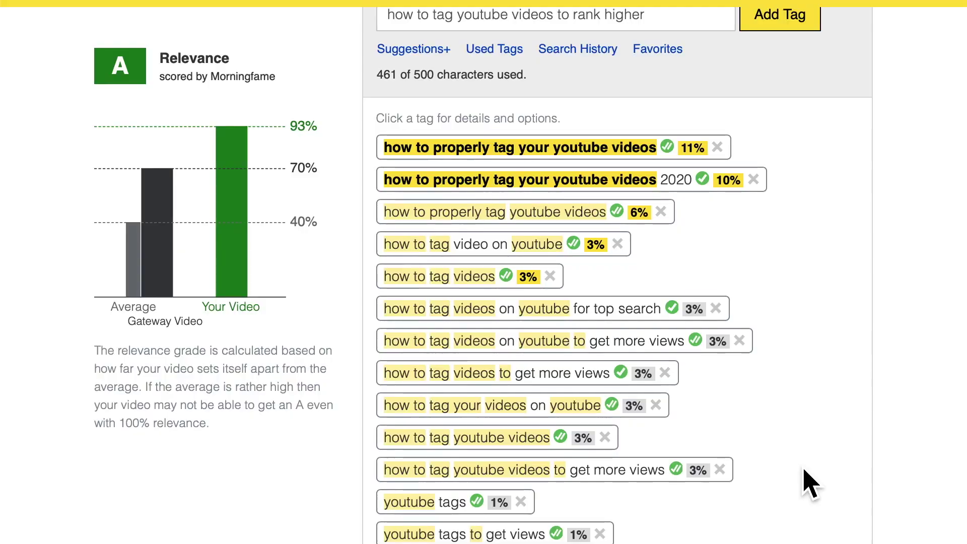
Add 'morningfame' as a new tag at the end of the list.
scroll(809, 481, "down", 2)
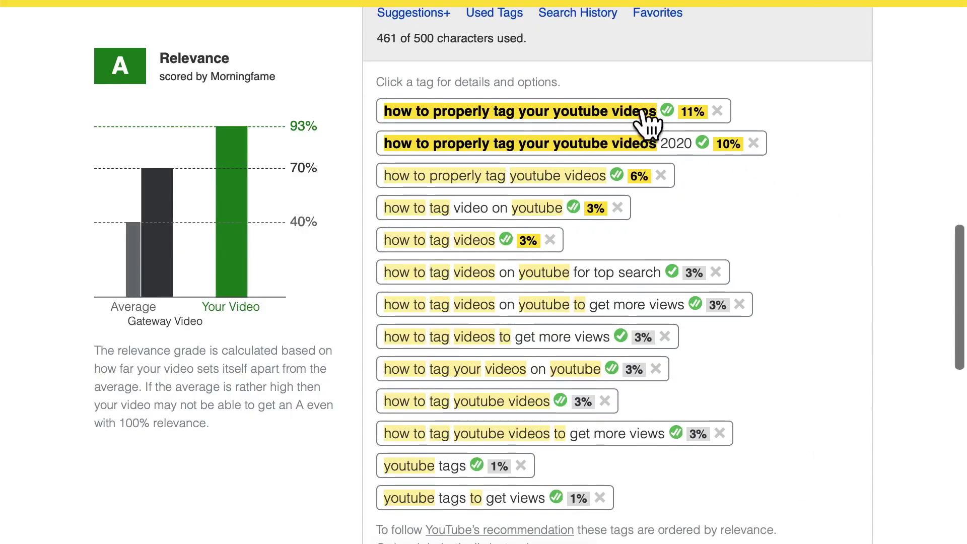
scroll(723, 413, "up", 3)
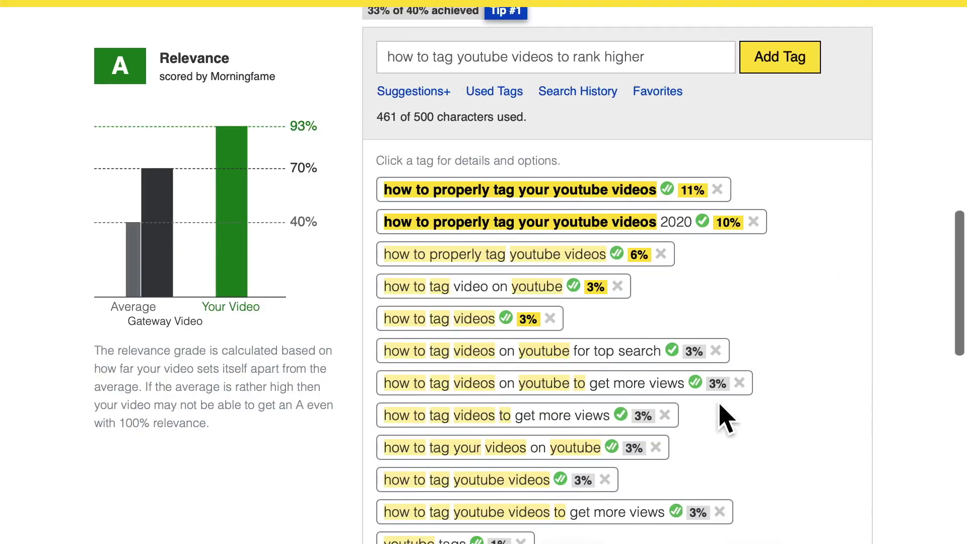
scroll(662, 71, "up", 1)
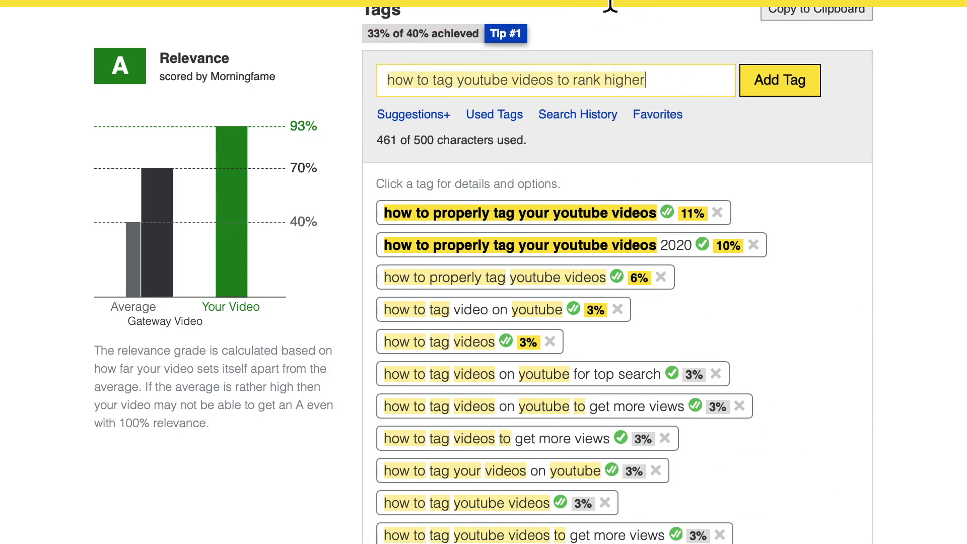
key("ctrl+a")
type("morningfame")
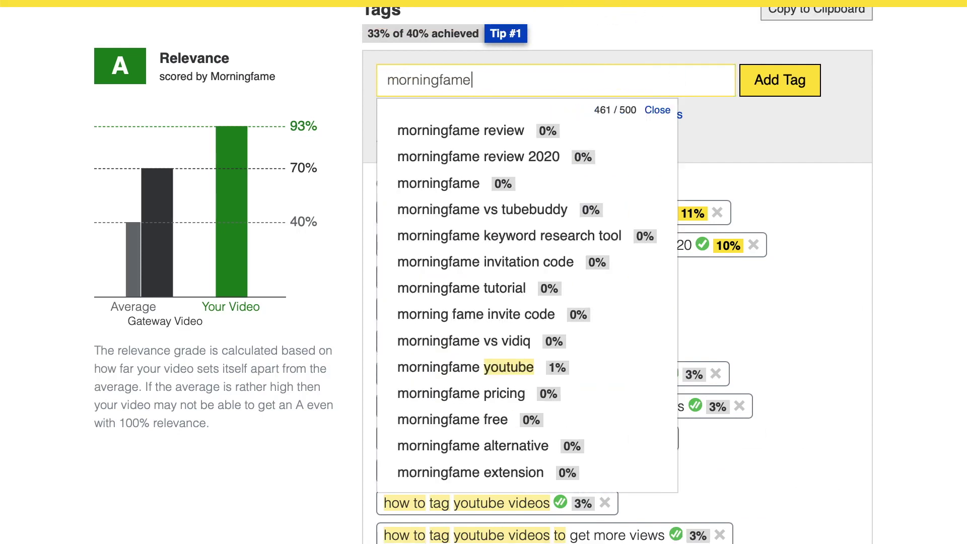
key("Return")
scroll(745, 330, "down", 3)
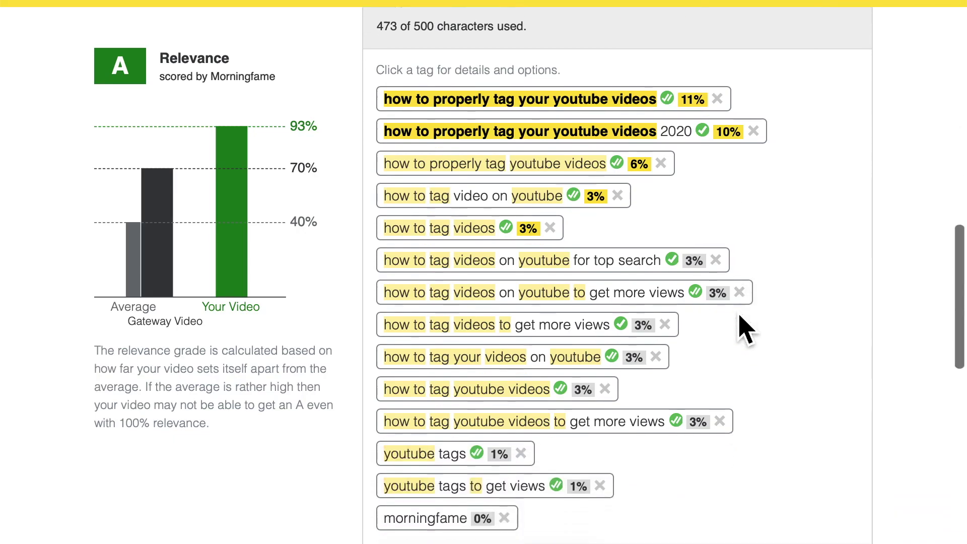